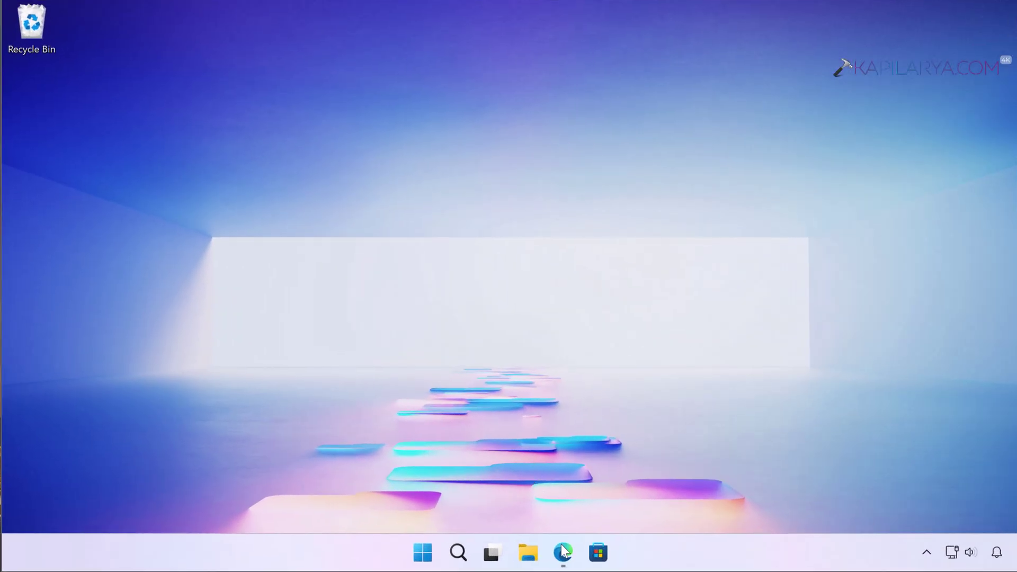
Step: Bring up the Windows 11 release information page and scroll to the Servicing channels table showing 25H2 and 24H2
left_click(564, 554)
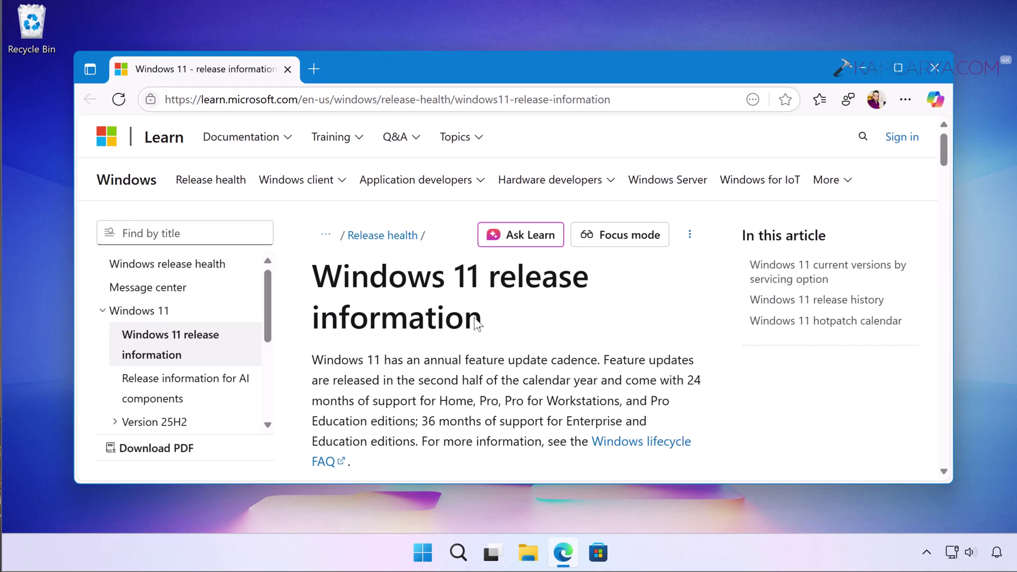
left_click(172, 101)
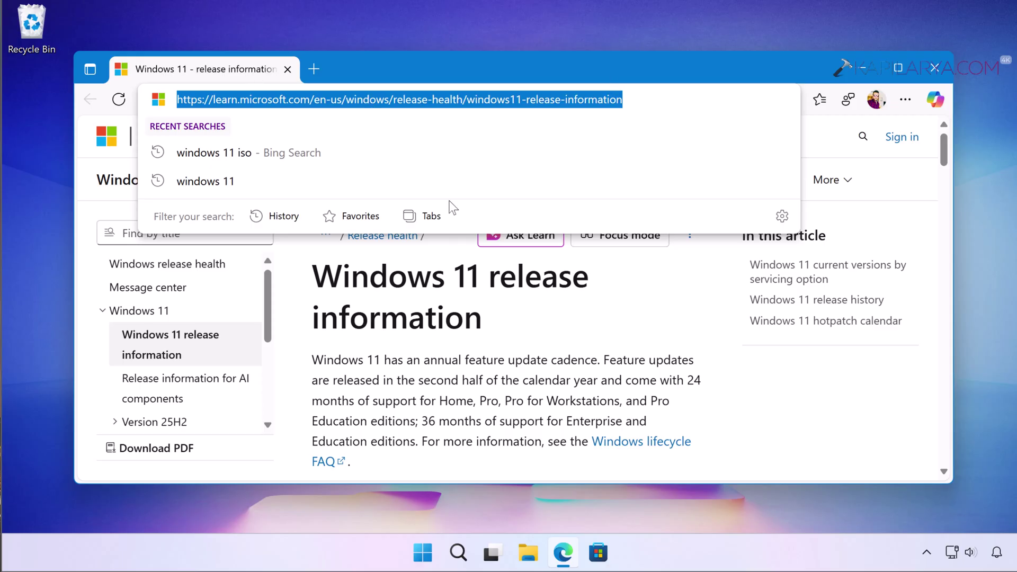
left_click(503, 307)
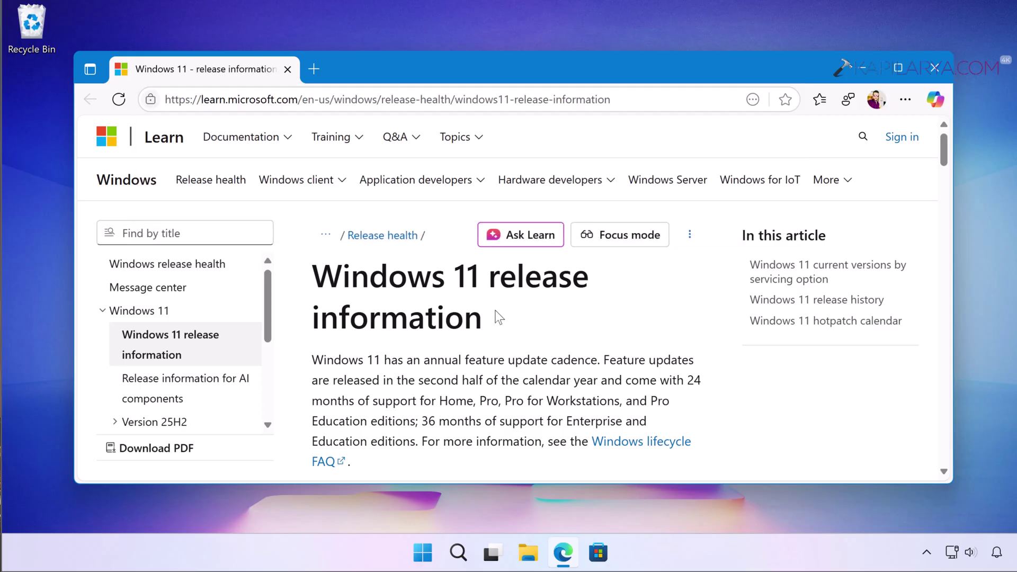
scroll(484, 345, "down", 3)
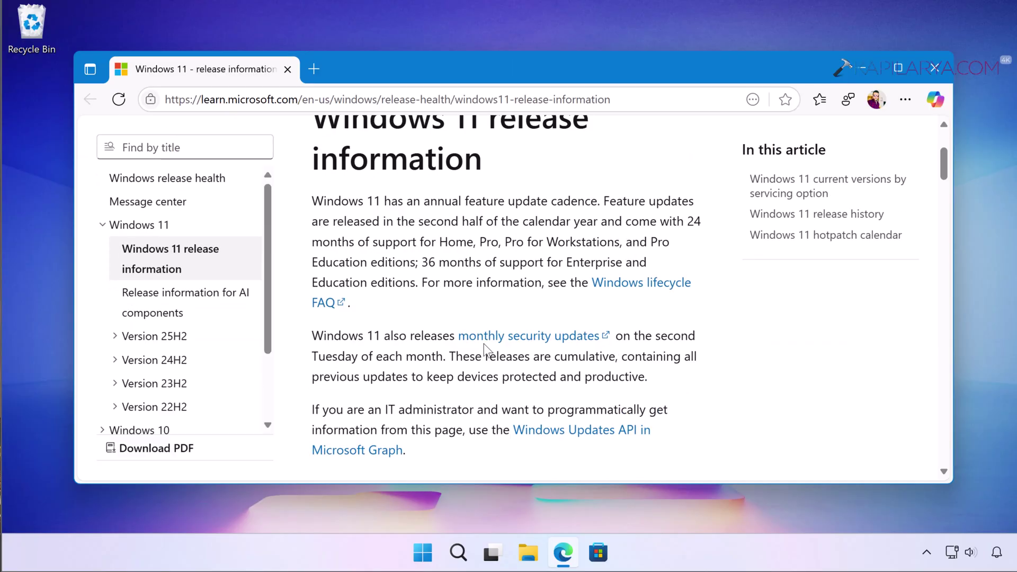
scroll(484, 345, "down", 5)
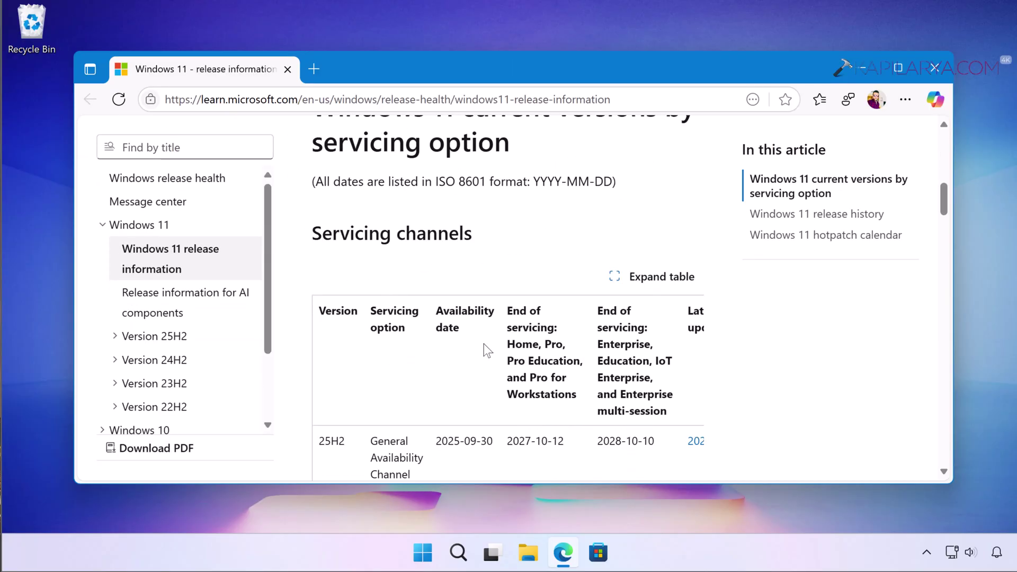
scroll(485, 344, "up", 1)
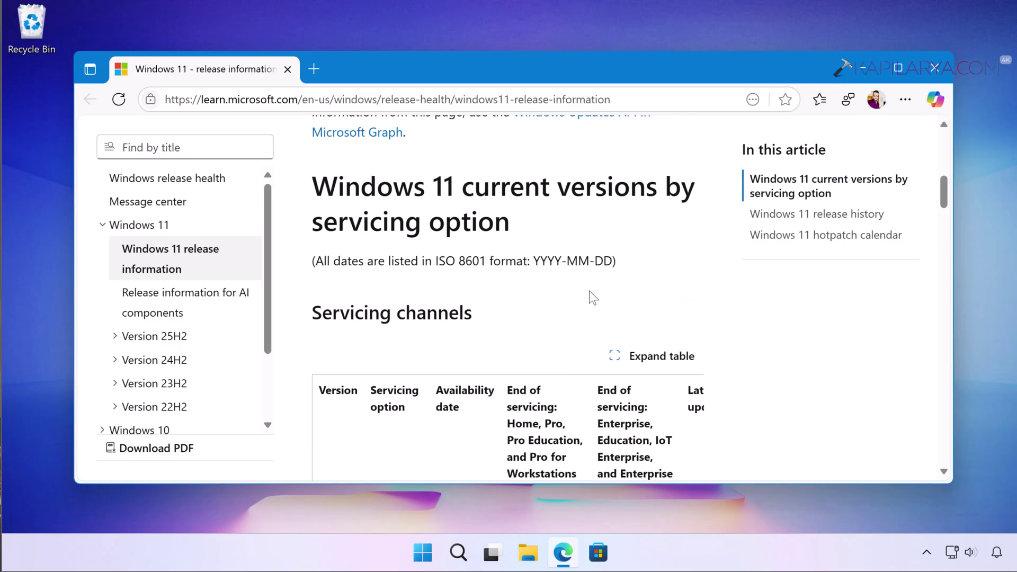
scroll(590, 294, "down", 3)
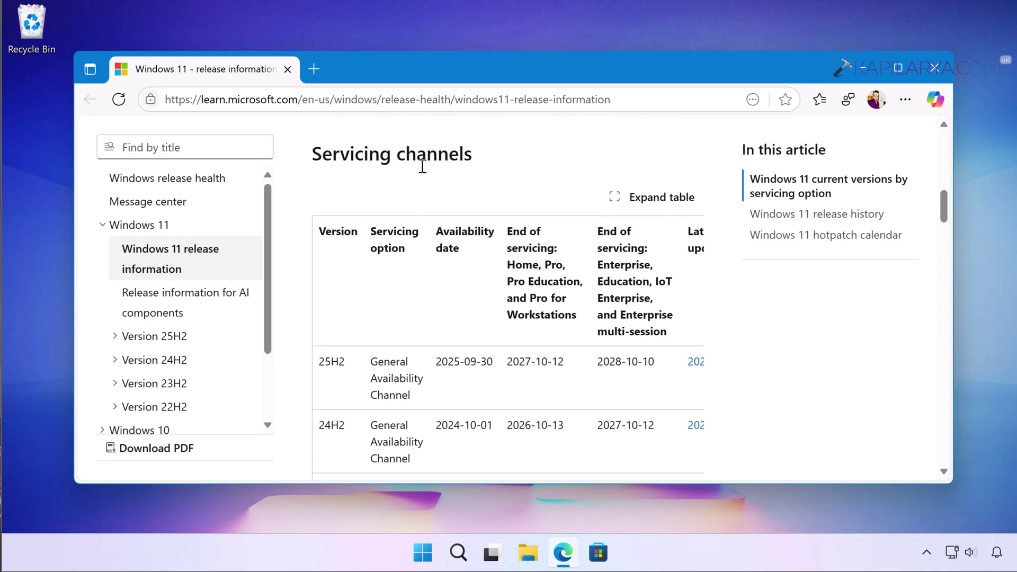
Step: Expand the Servicing channels table and highlight the 22H2 Home and Enterprise end-of-servicing dates
left_click(651, 204)
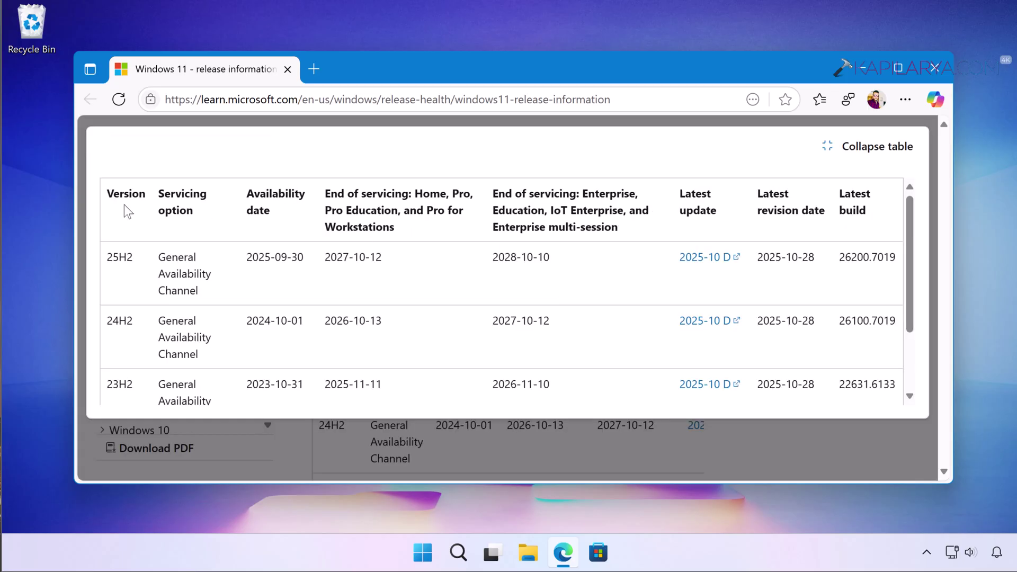
scroll(175, 315, "down", 2)
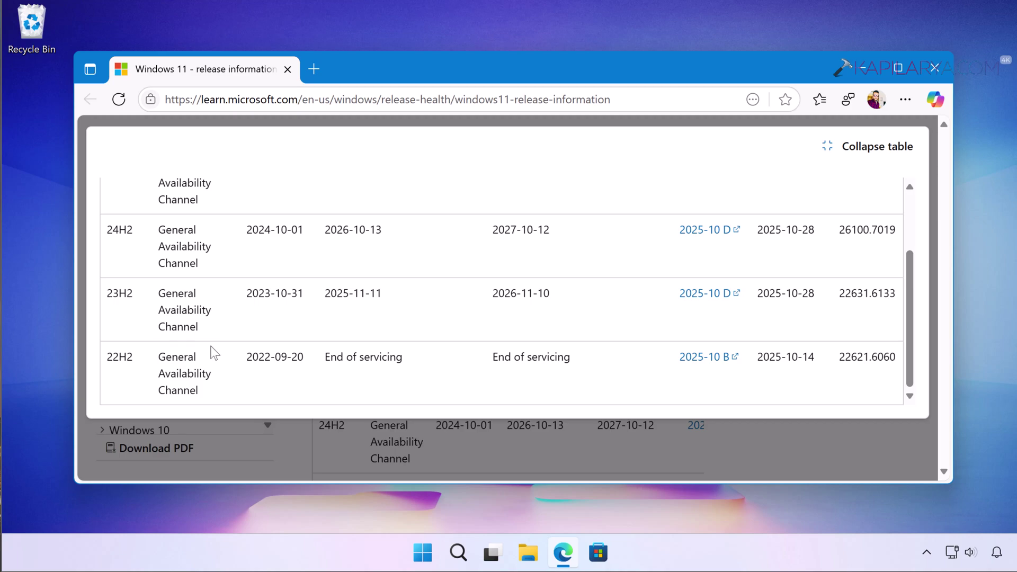
double_click(110, 360)
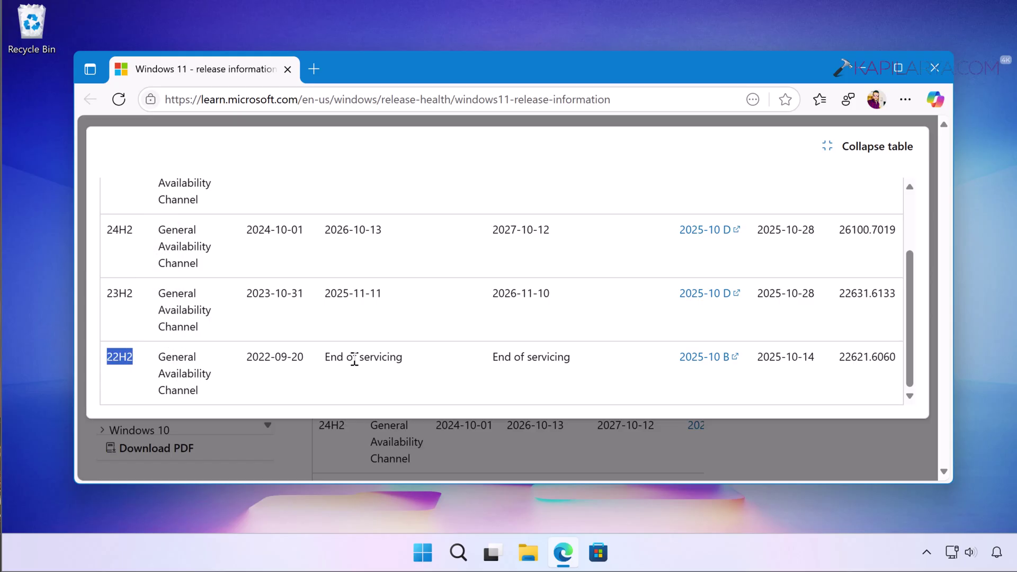
left_click_drag(326, 358, 408, 354)
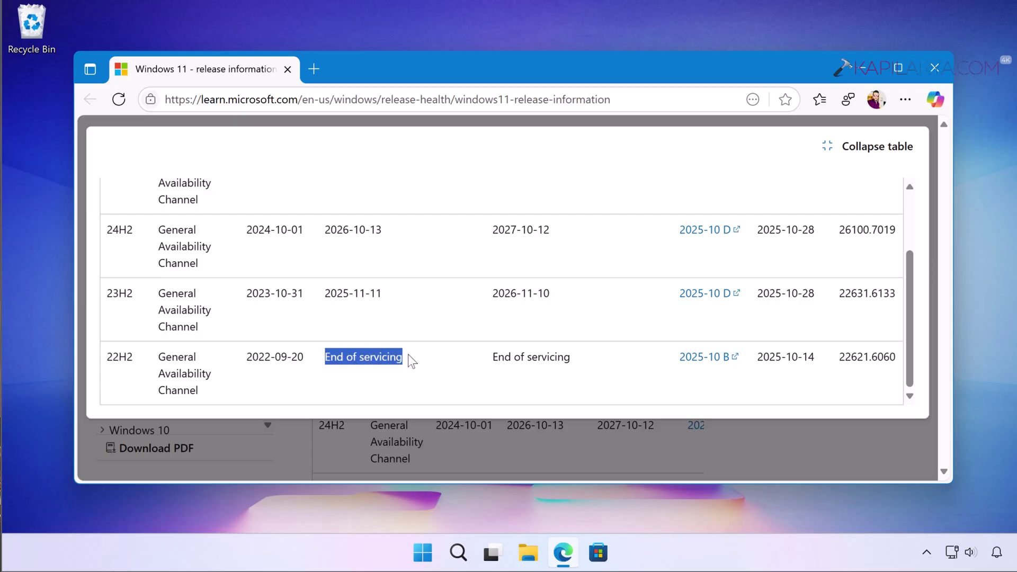
scroll(523, 339, "up", 2)
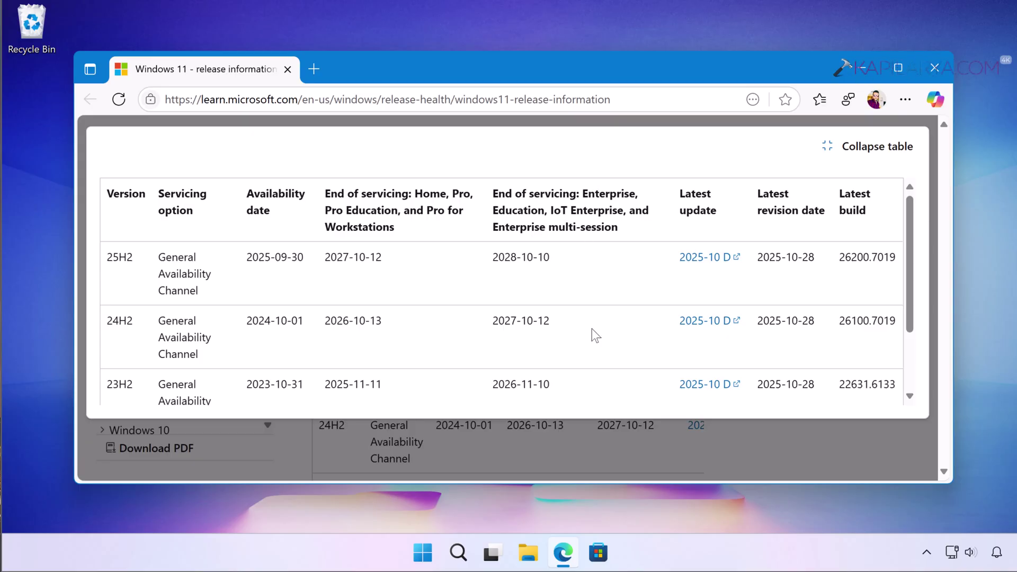
scroll(590, 334, "down", 2)
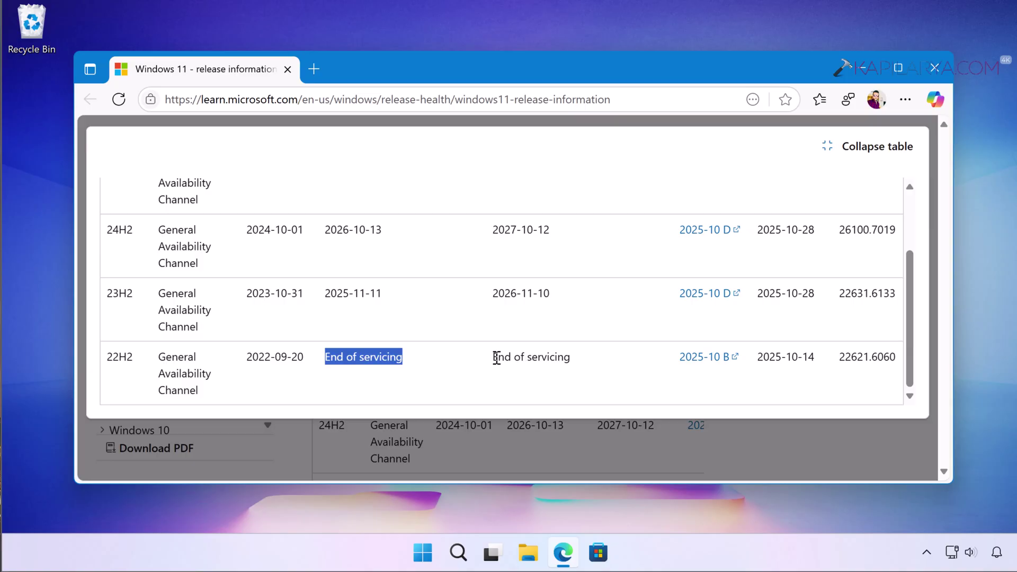
left_click_drag(499, 358, 566, 351)
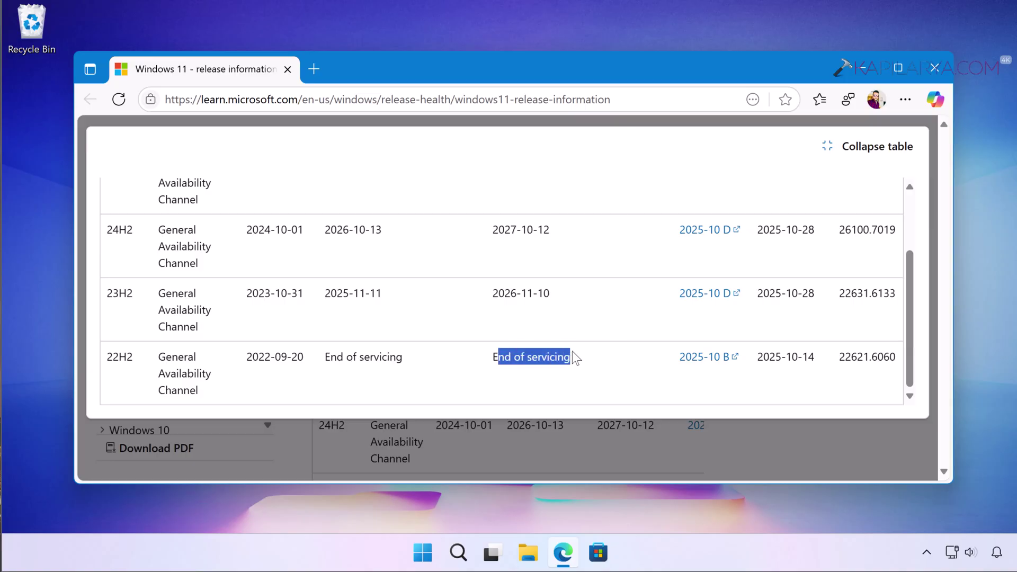
left_click(568, 357)
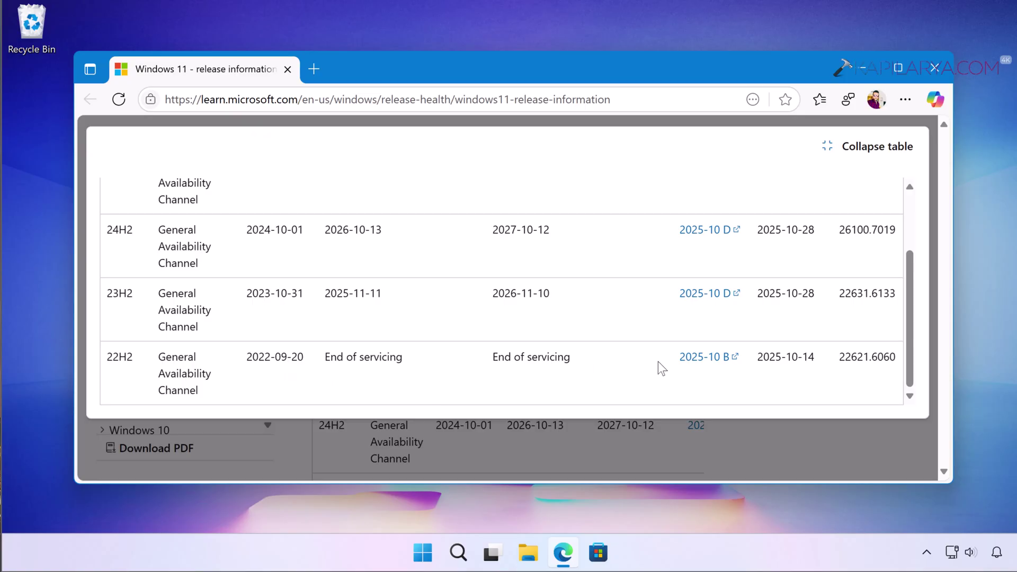
scroll(658, 362, "up", 3)
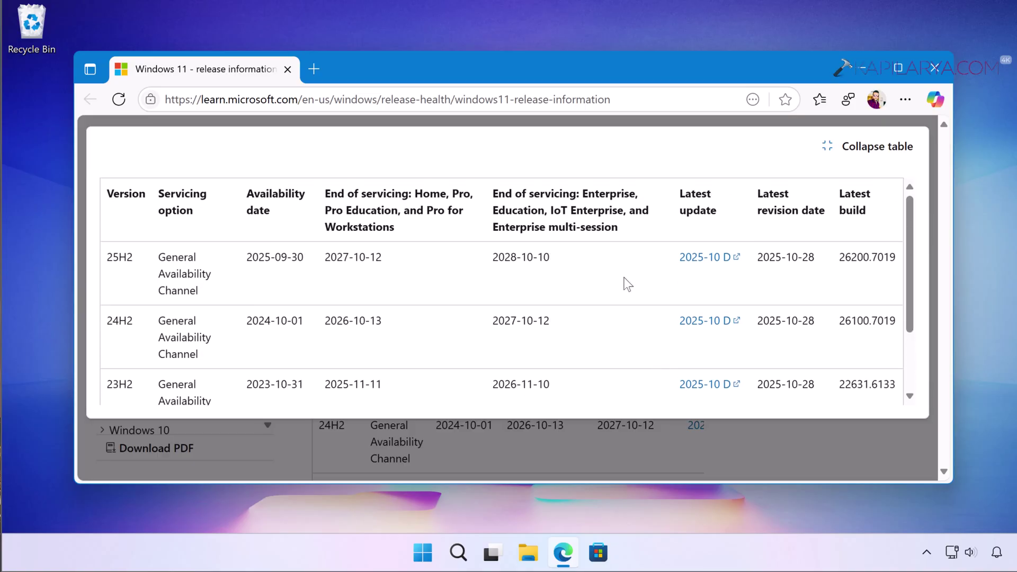
Step: Collapse and re-expand the Servicing channels table, highlighting 25H2 as the newest version
left_click(879, 151)
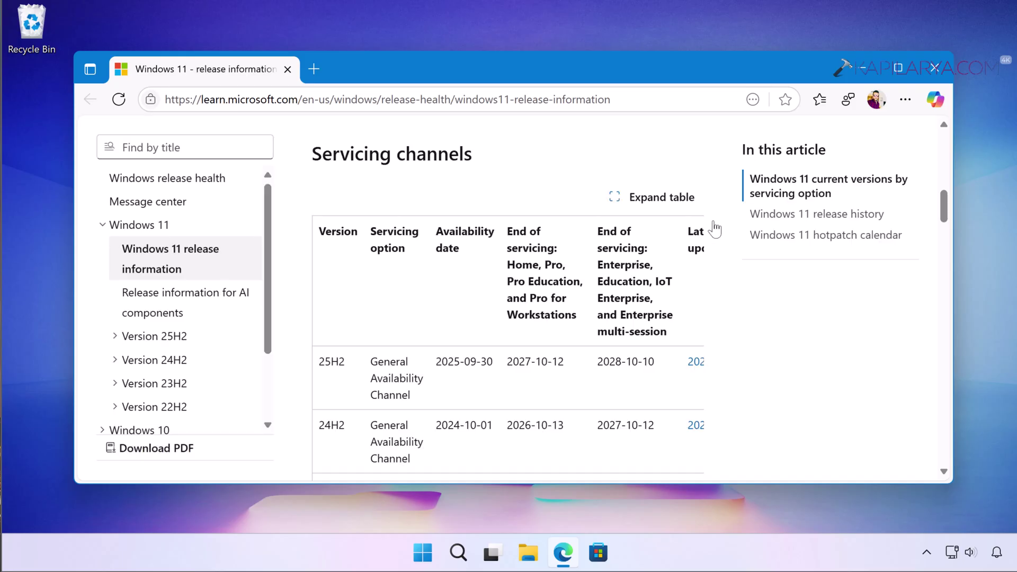
left_click(674, 200)
scroll(263, 338, "down", 2)
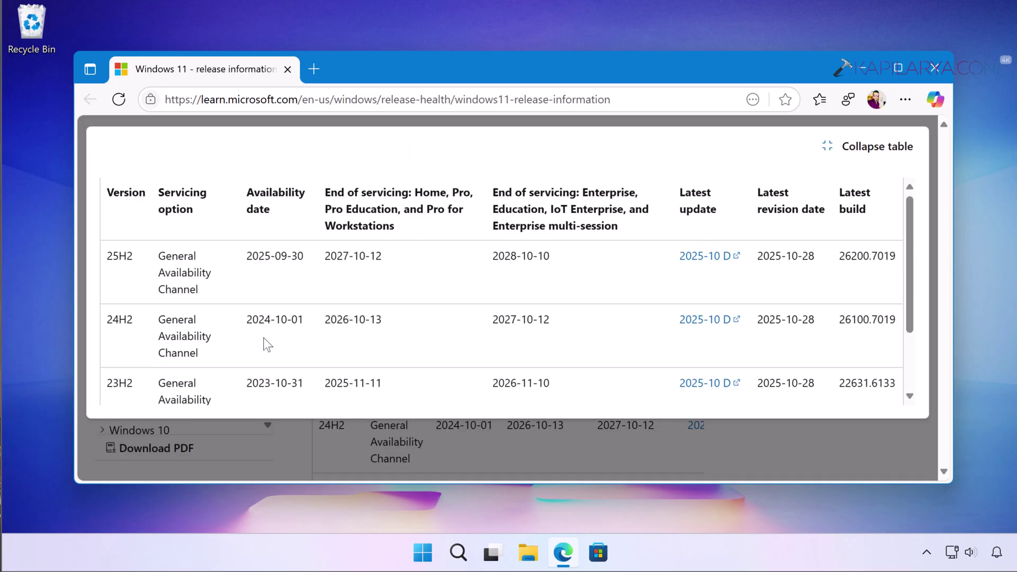
scroll(192, 303, "up", 3)
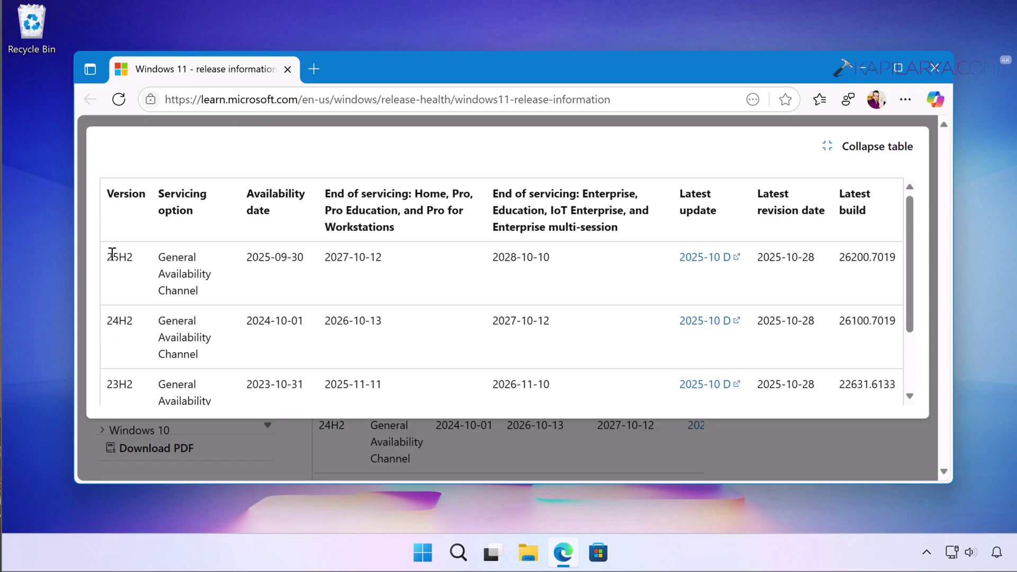
left_click_drag(107, 256, 132, 257)
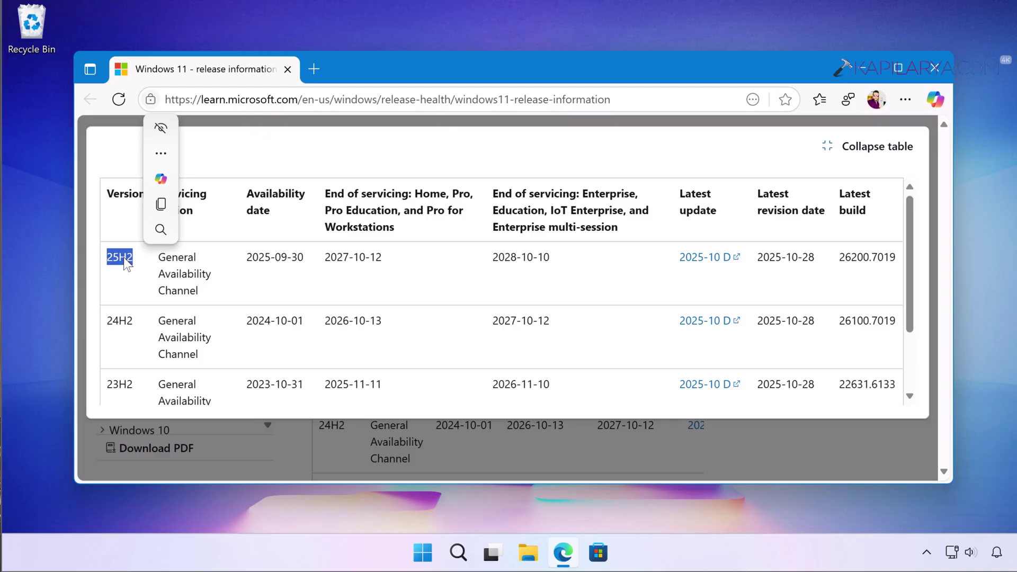
left_click(136, 337)
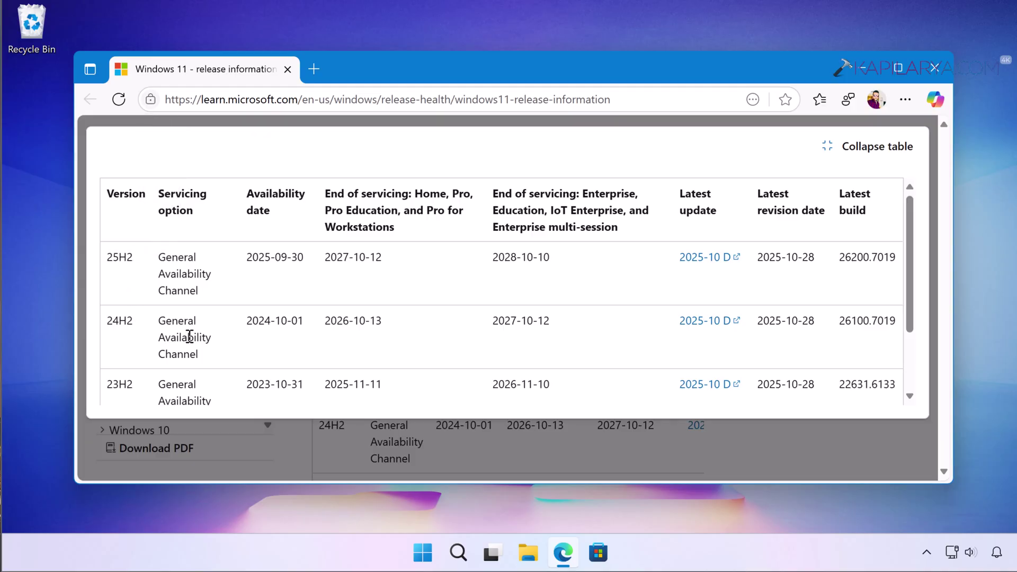
scroll(189, 337, "down", 1)
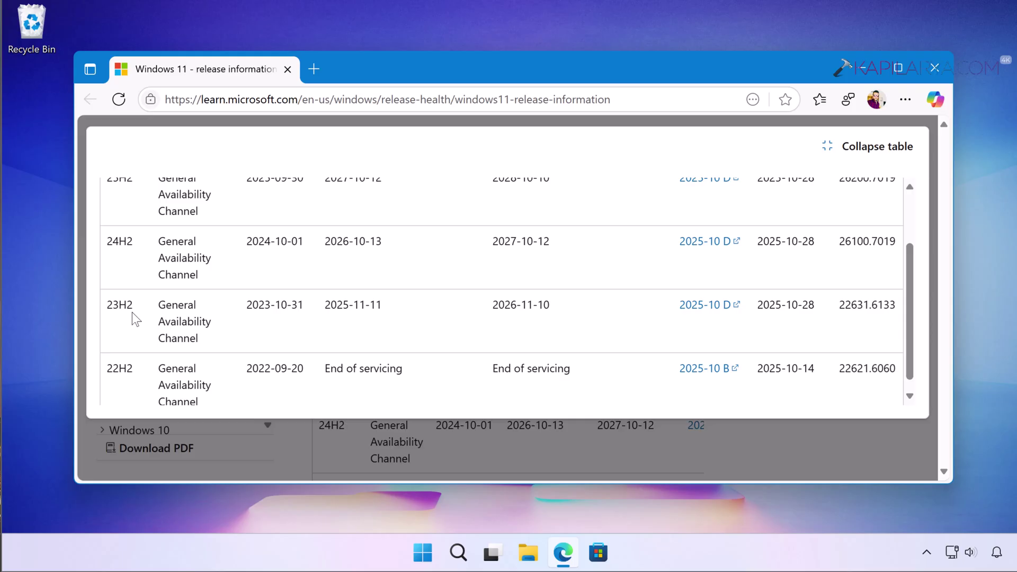
scroll(131, 313, "up", 1)
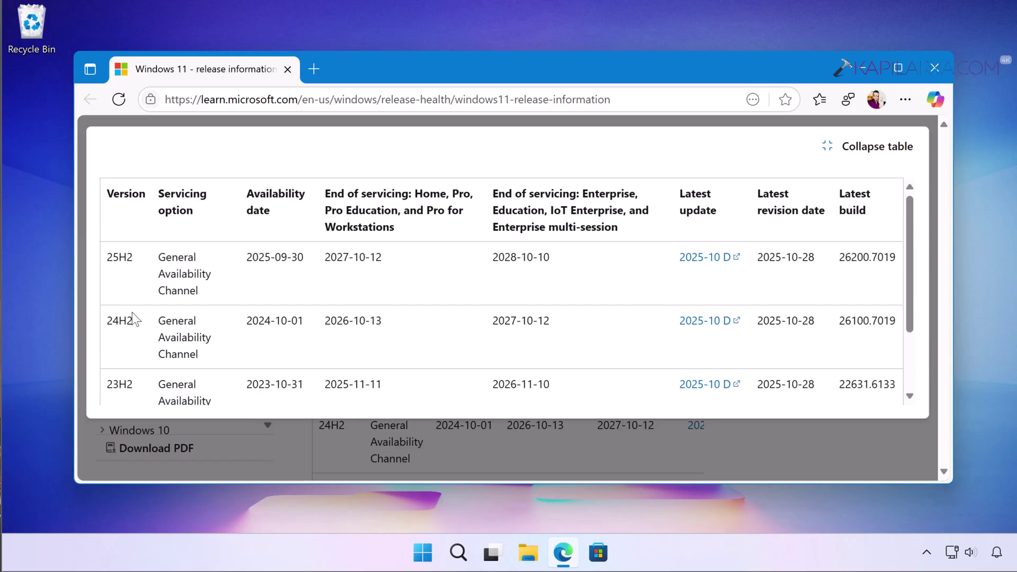
left_click_drag(131, 258, 106, 258)
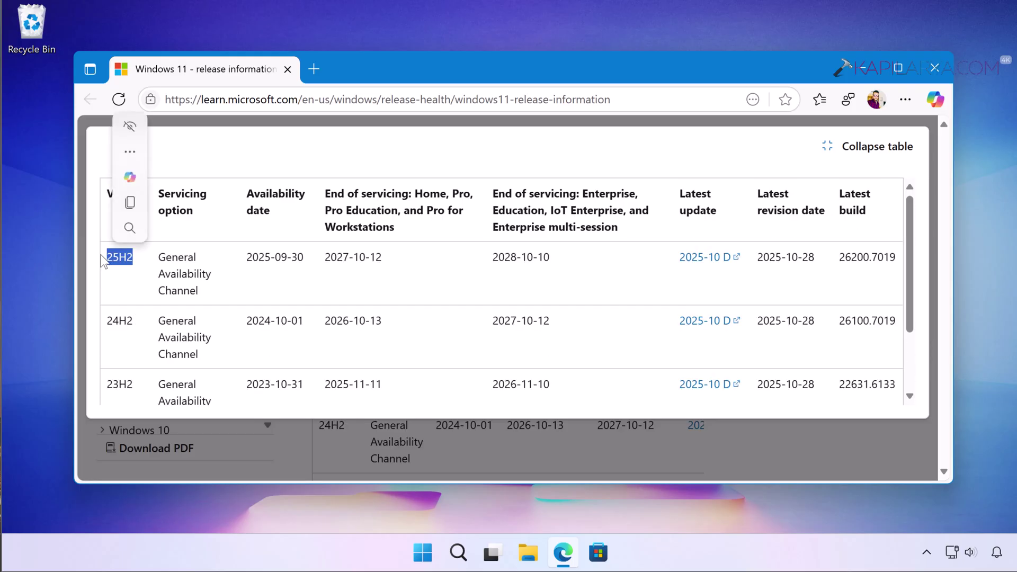
left_click(127, 265)
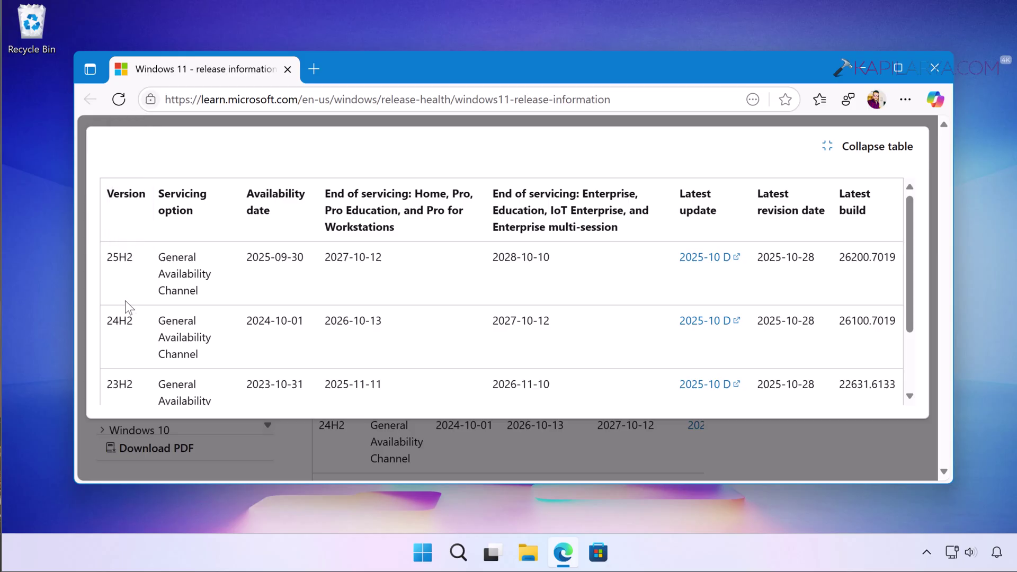
Step: Search the web for 'windows 11 iso' in a new tab
scroll(136, 343, "down", 2)
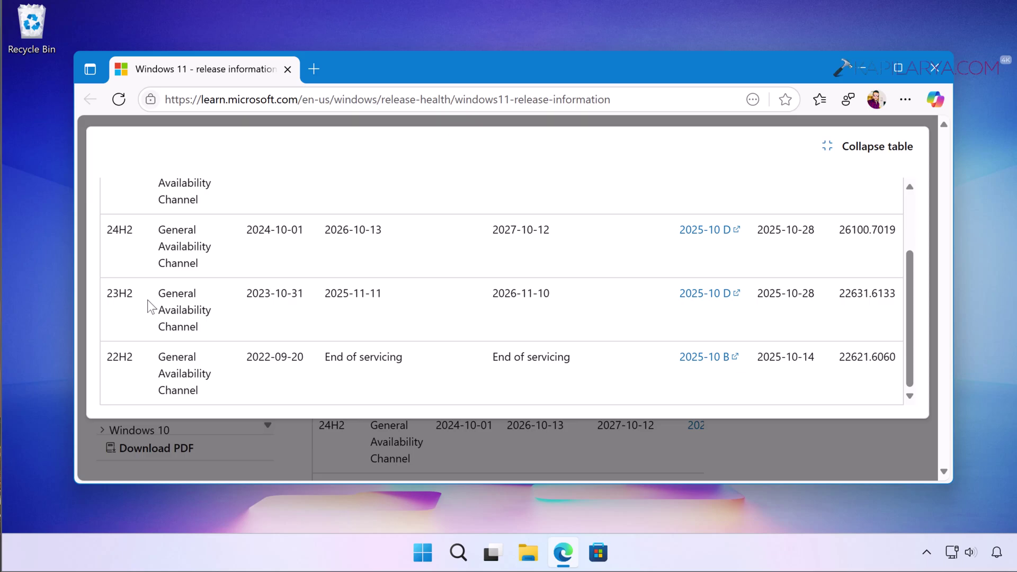
scroll(138, 259, "up", 2)
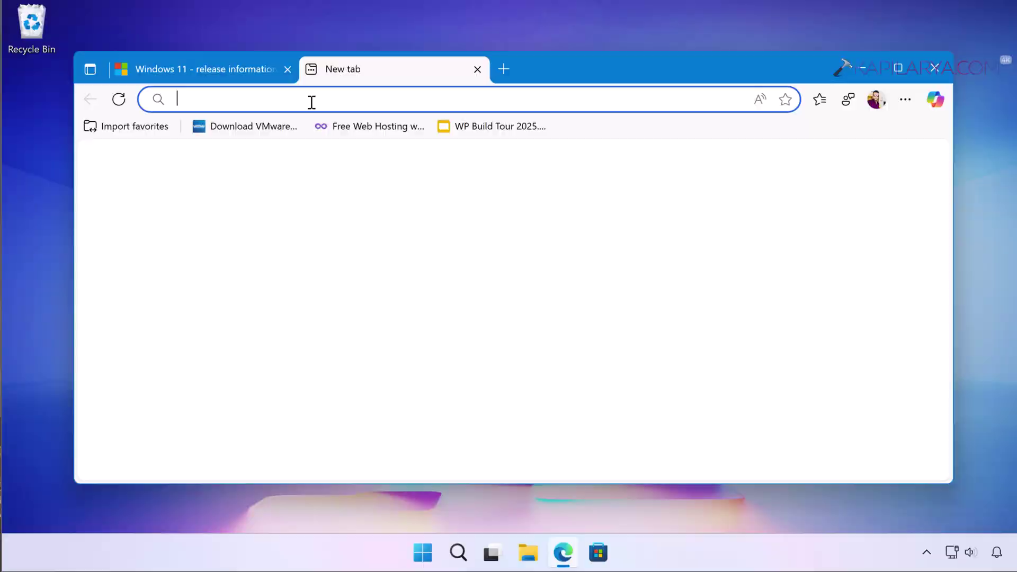
left_click(312, 100)
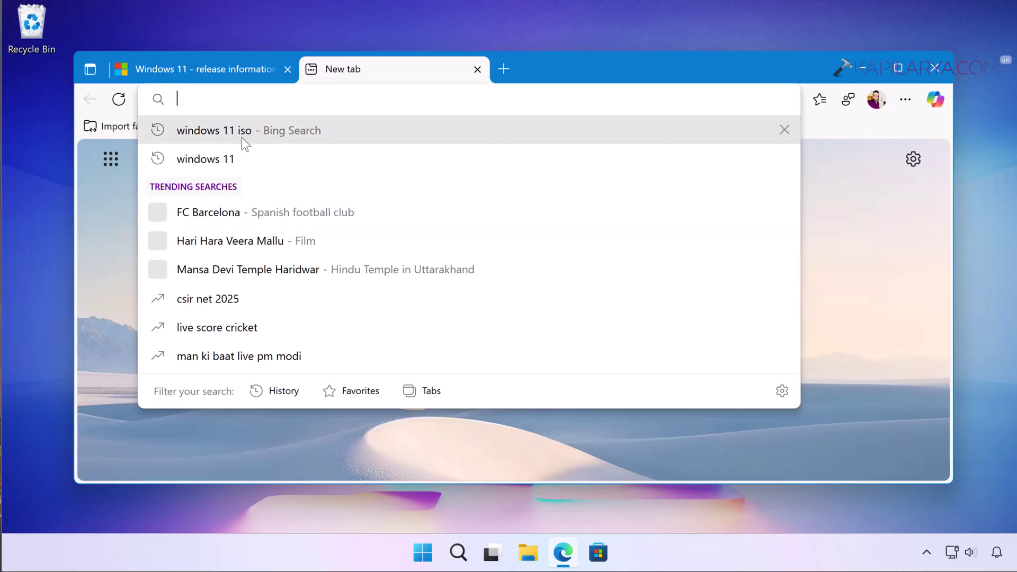
left_click(241, 138)
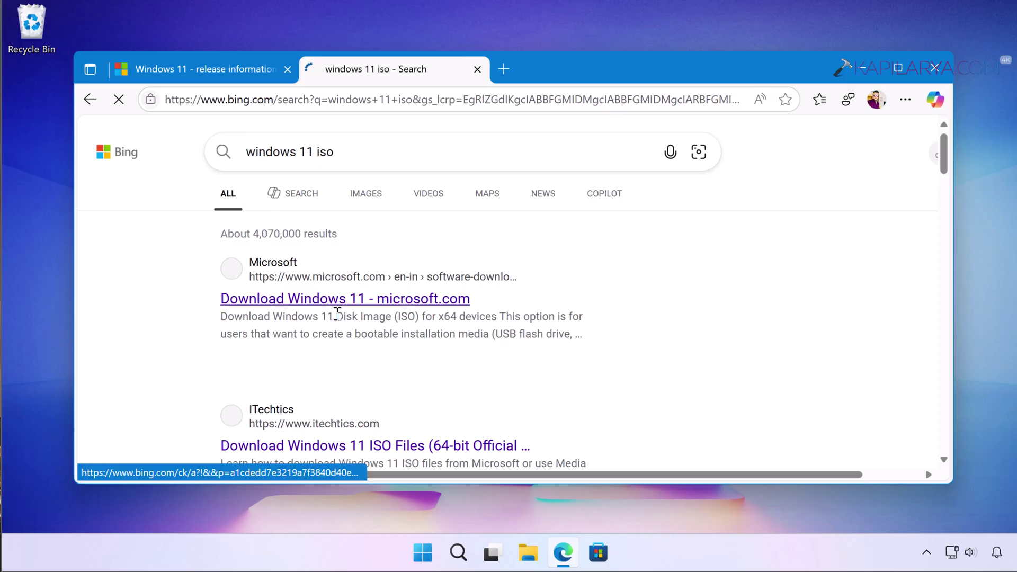
Step: Open the 'Download Windows 11 - microsoft.com' result, decline the Copilot banner, and highlight the 25H2 release line
scroll(338, 313, "down", 1)
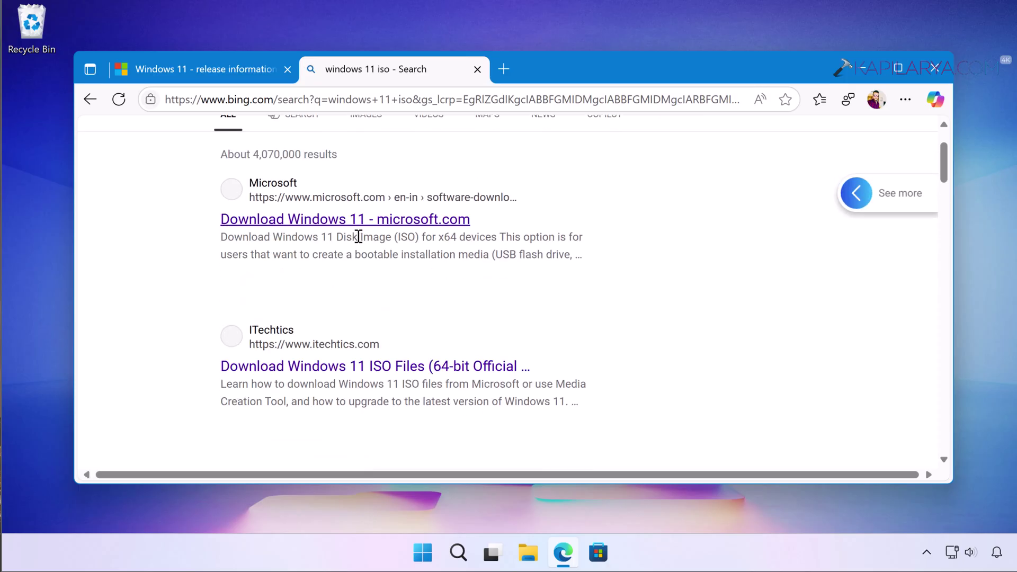
left_click(370, 222)
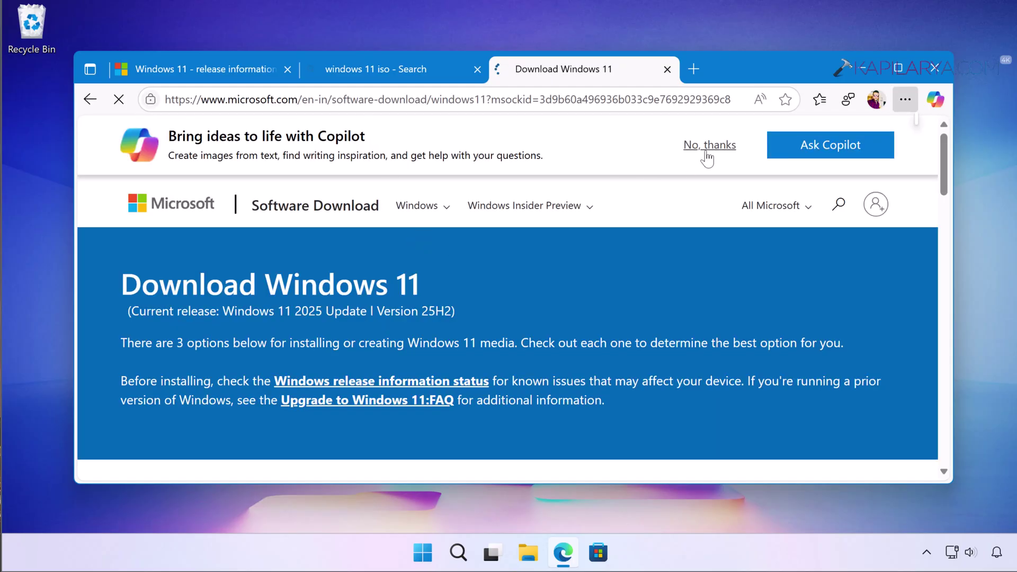
left_click(708, 148)
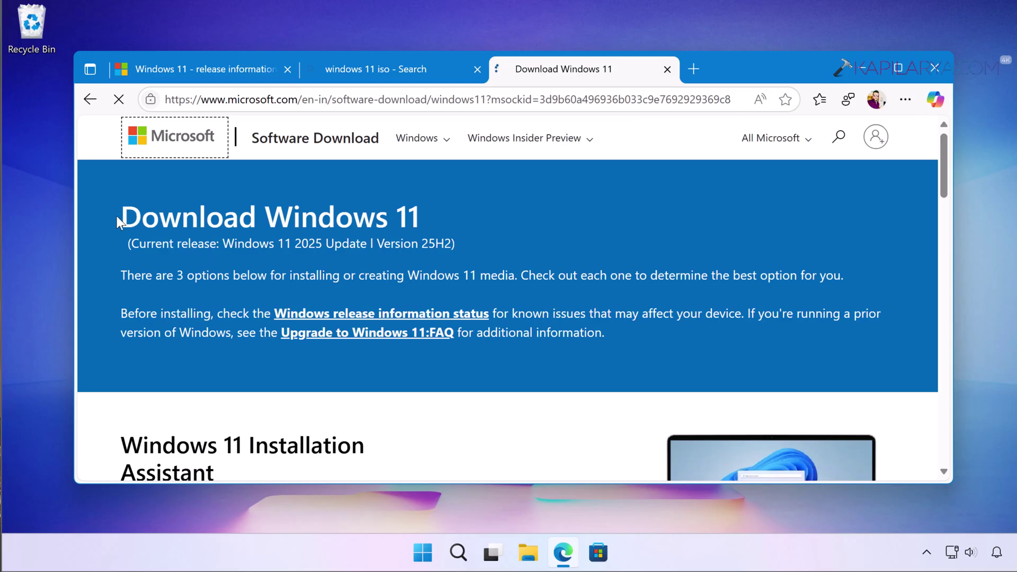
left_click_drag(130, 243, 451, 244)
left_click(558, 287)
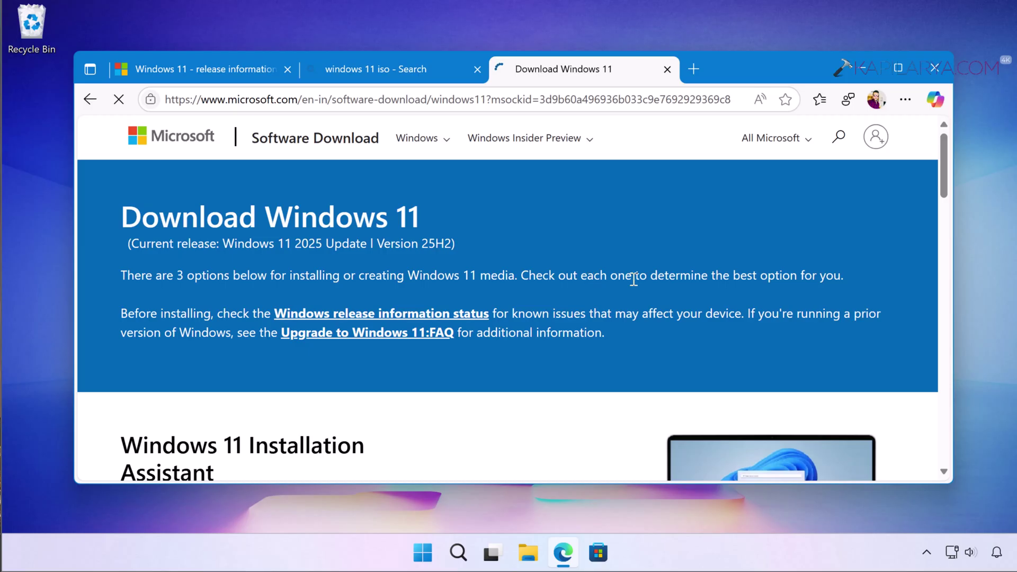
scroll(633, 280, "down", 3)
scroll(237, 344, "down", 2)
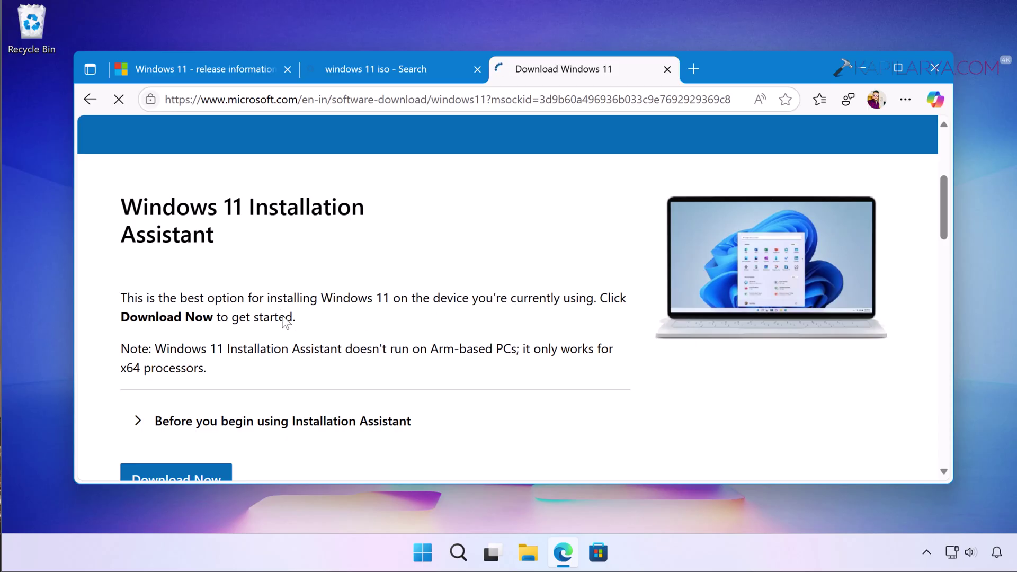
scroll(266, 314, "down", 5)
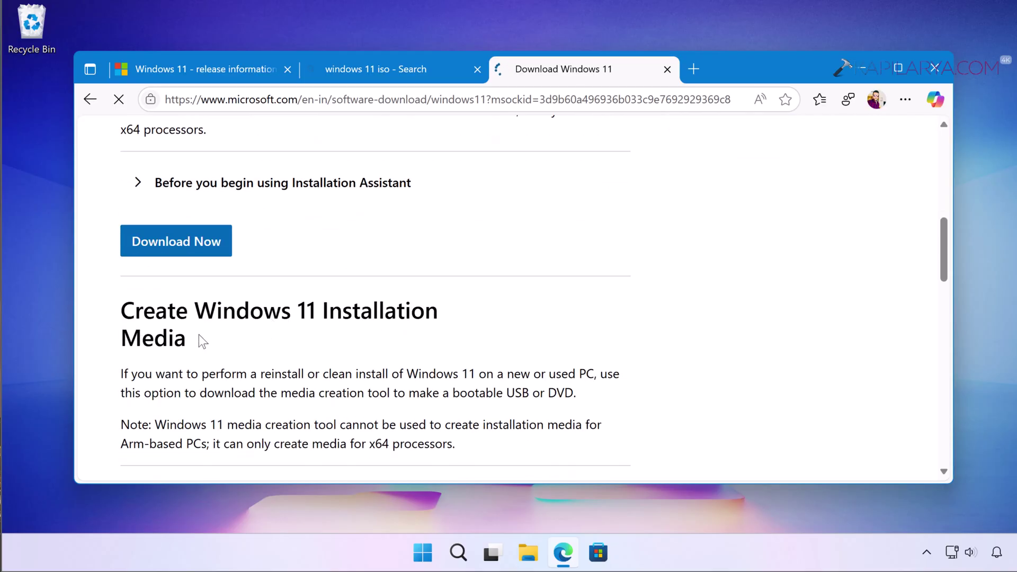
scroll(258, 320, "down", 2)
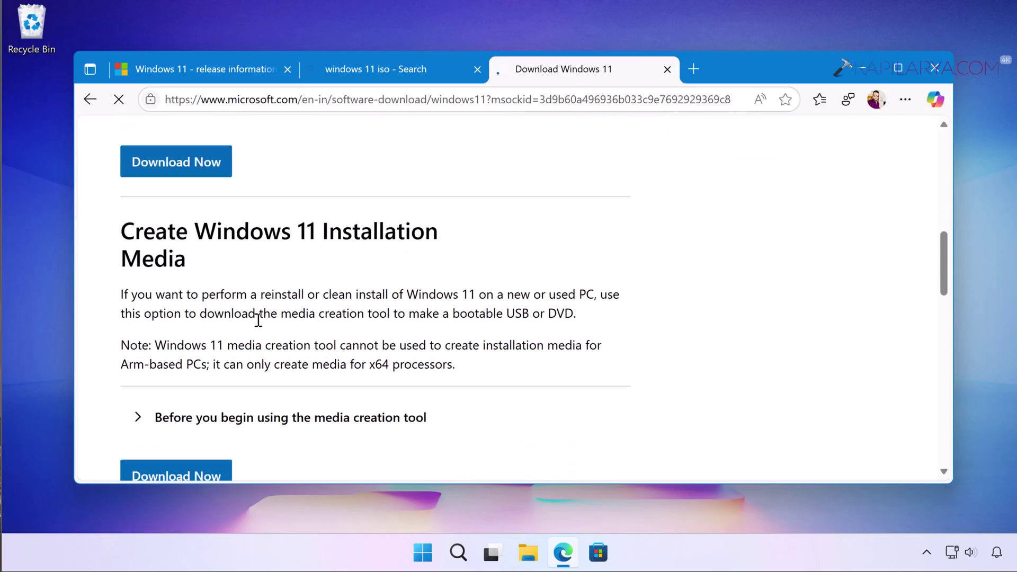
scroll(258, 318, "down", 5)
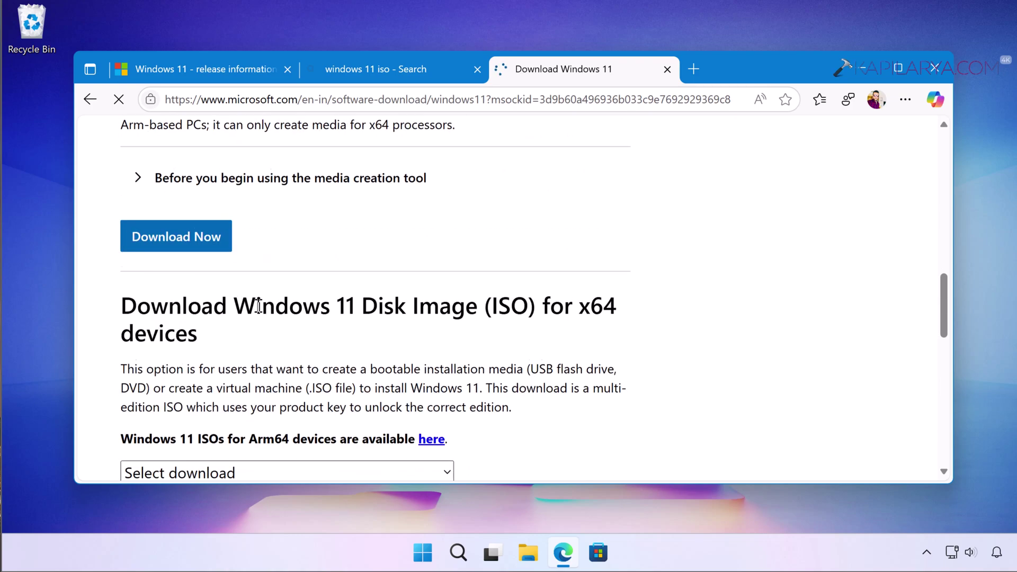
scroll(258, 306, "down", 2)
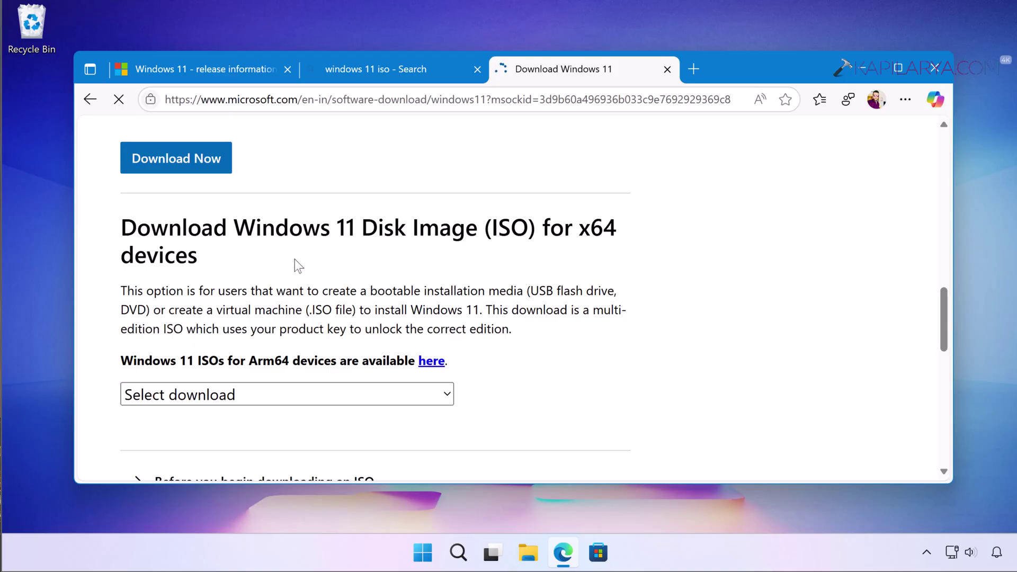
scroll(294, 259, "down", 2)
scroll(295, 259, "up", 8)
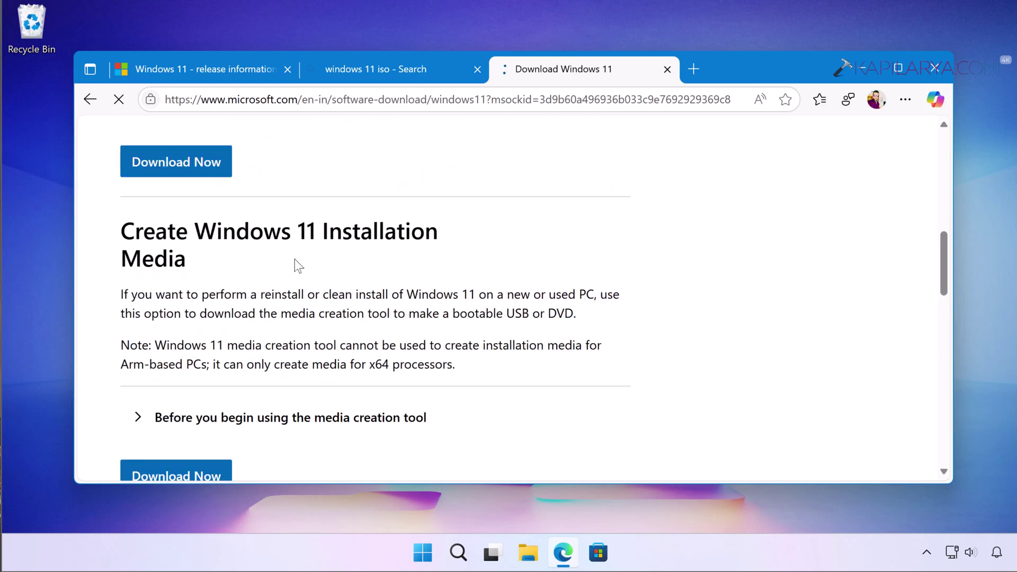
scroll(295, 259, "up", 7)
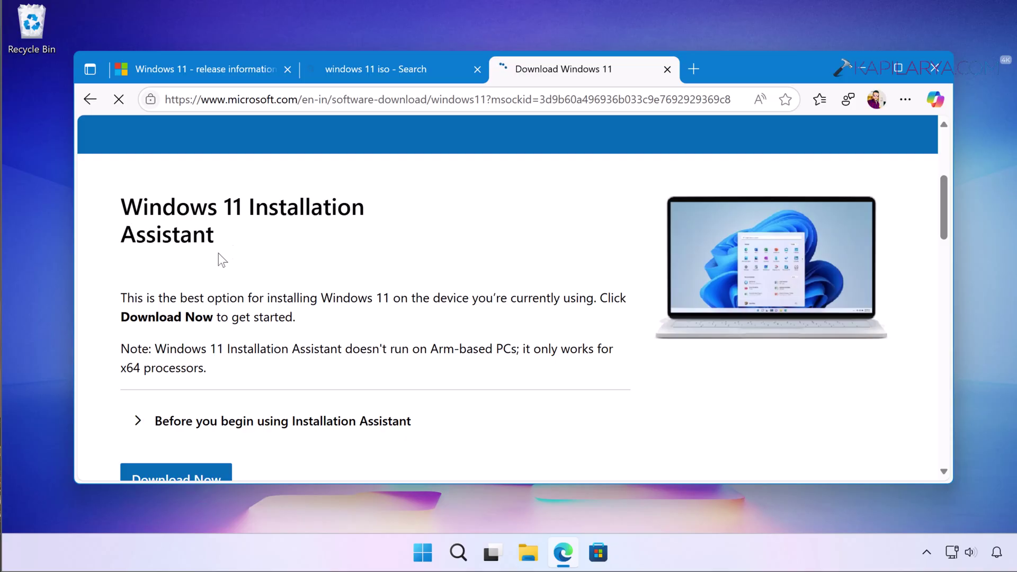
scroll(204, 277, "down", 2)
Step: Download the 4.0 MB Windows11InstallationAssistant.exe from the Installation Assistant section
left_click(177, 410)
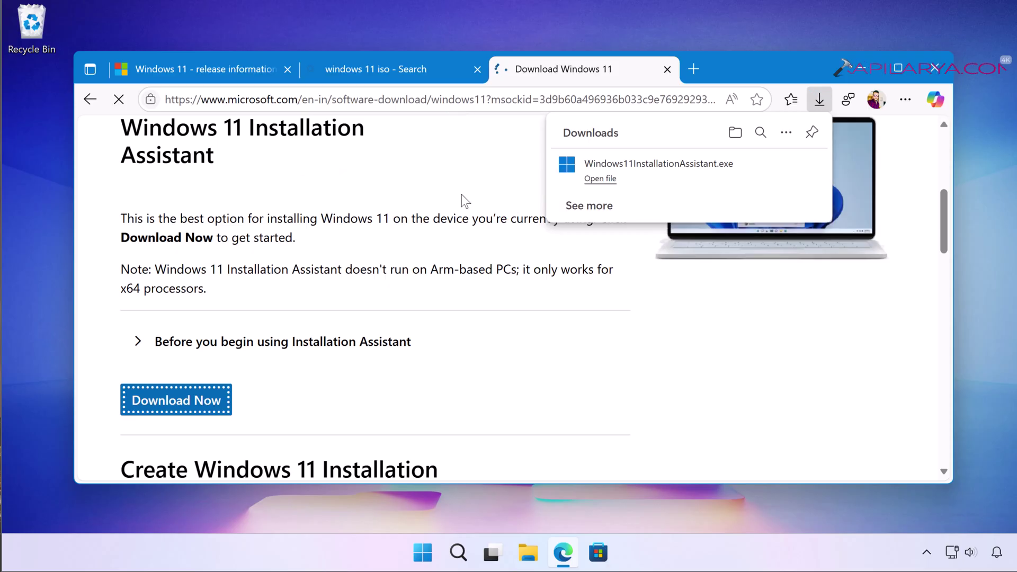
Step: Run Windows11InstallationAssistant.exe from Edge's Downloads list
left_click(601, 179)
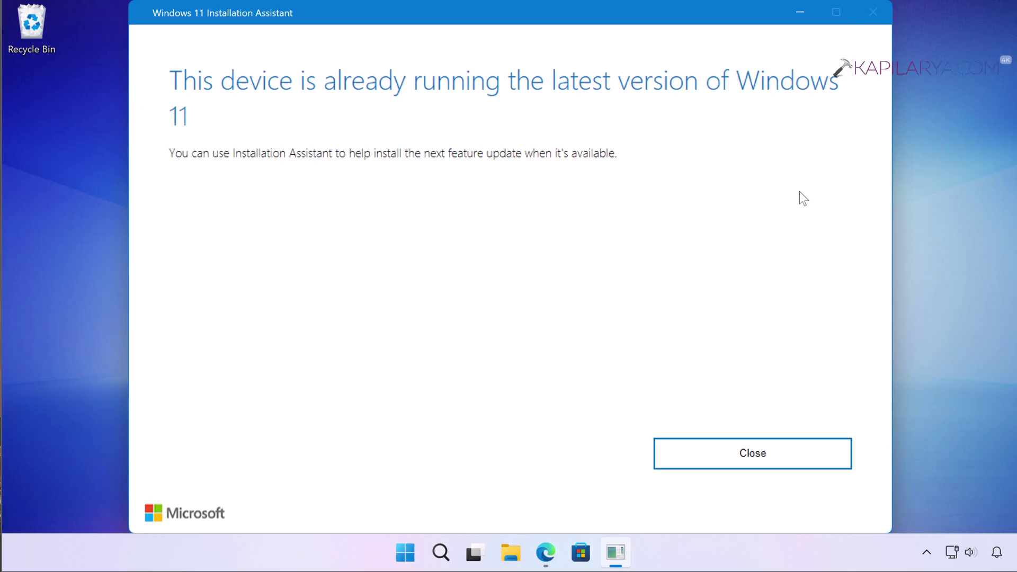
Step: Close the Installation Assistant and select Windows 11 (multi-edition ISO for x64 devices) in the Disk Image section
left_click(775, 465)
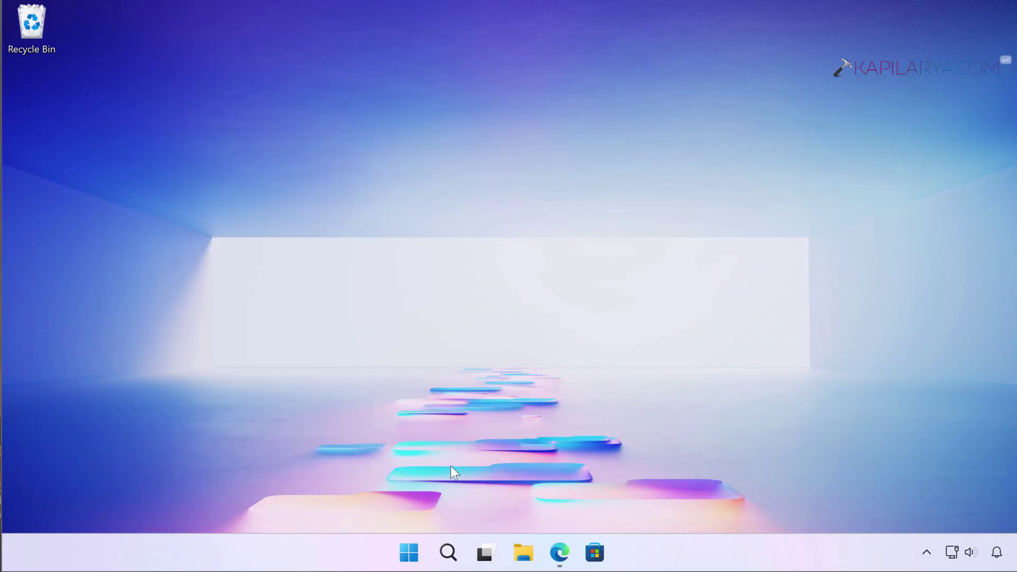
left_click(562, 553)
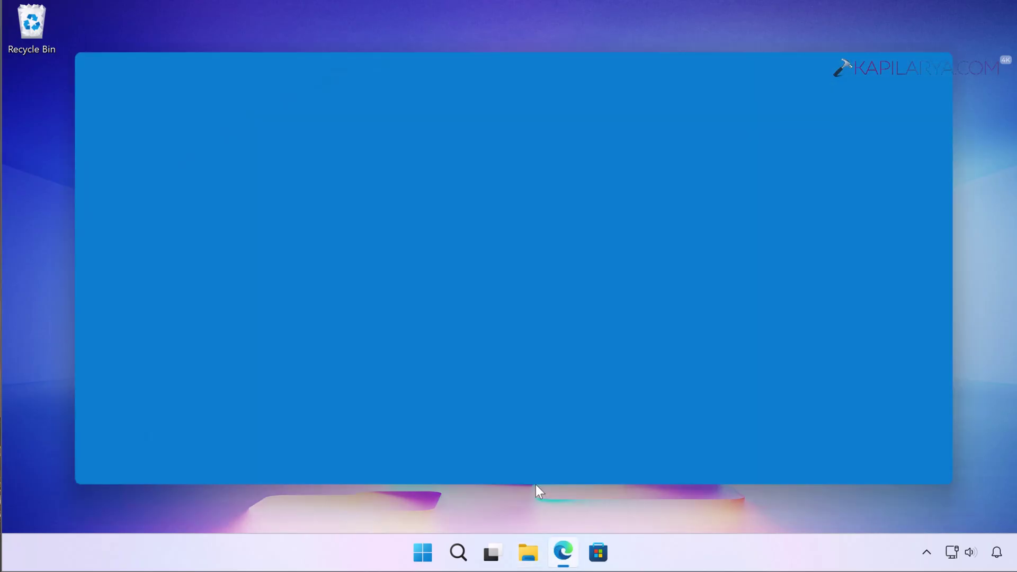
scroll(383, 247, "down", 10)
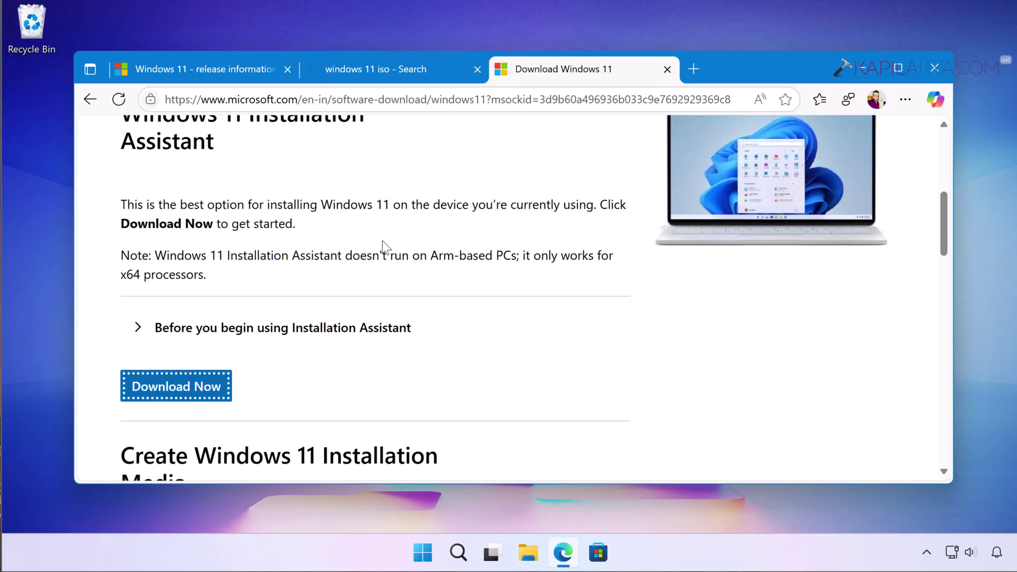
scroll(383, 247, "down", 2)
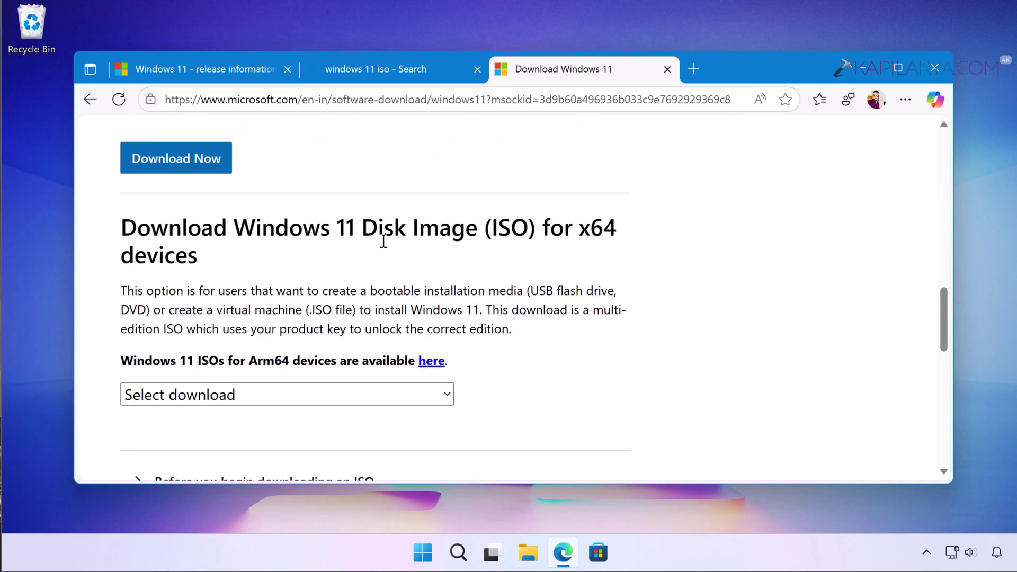
scroll(329, 271, "down", 2)
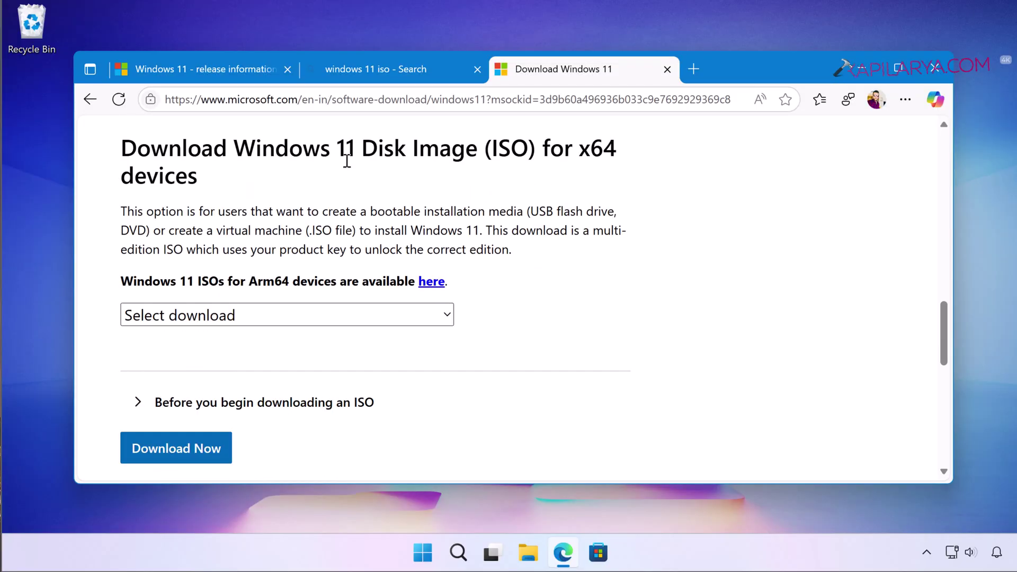
left_click(298, 314)
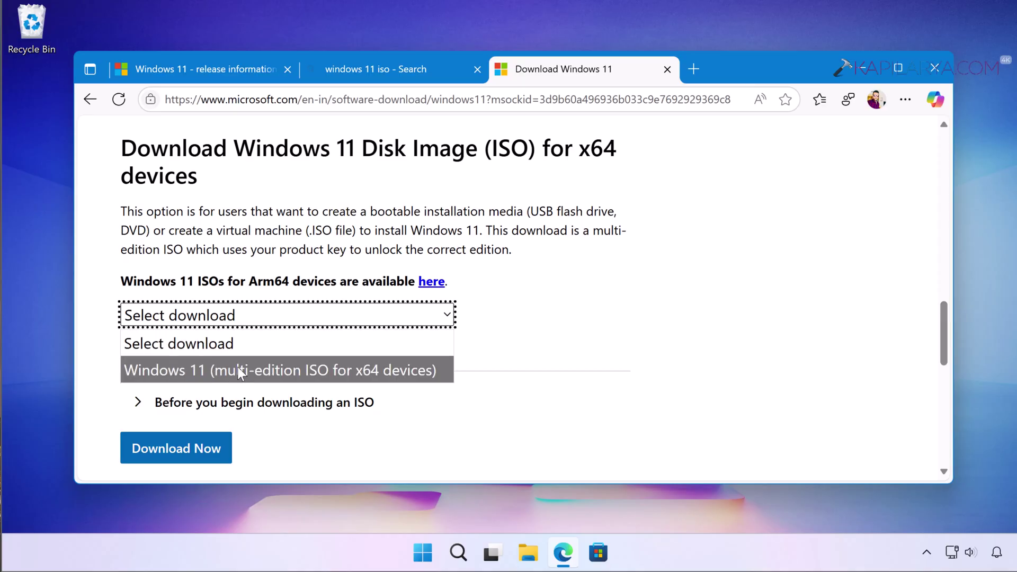
left_click(287, 370)
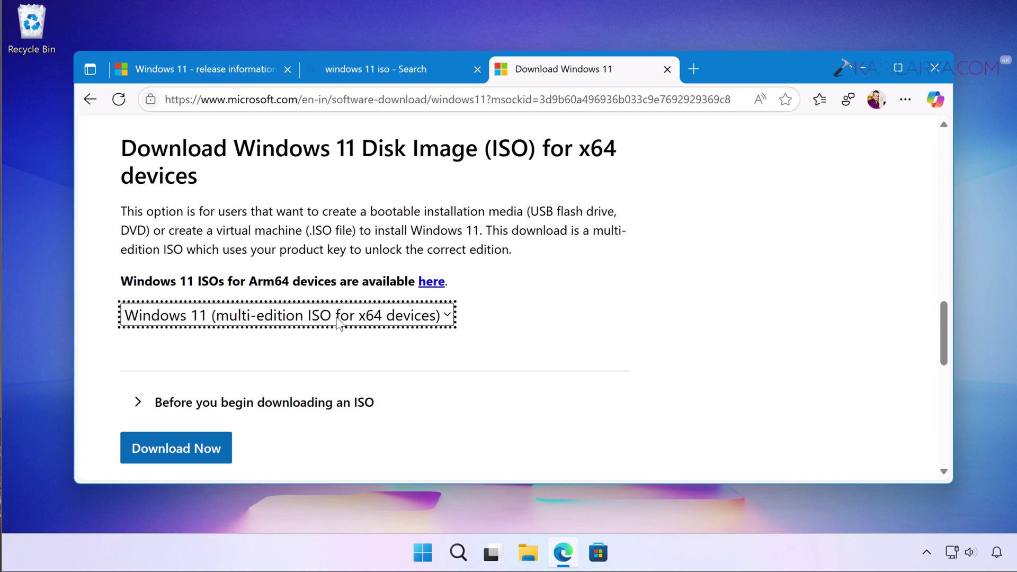
Step: Submit the chosen x64 ISO and pick English (United States) from the product language list
left_click(205, 448)
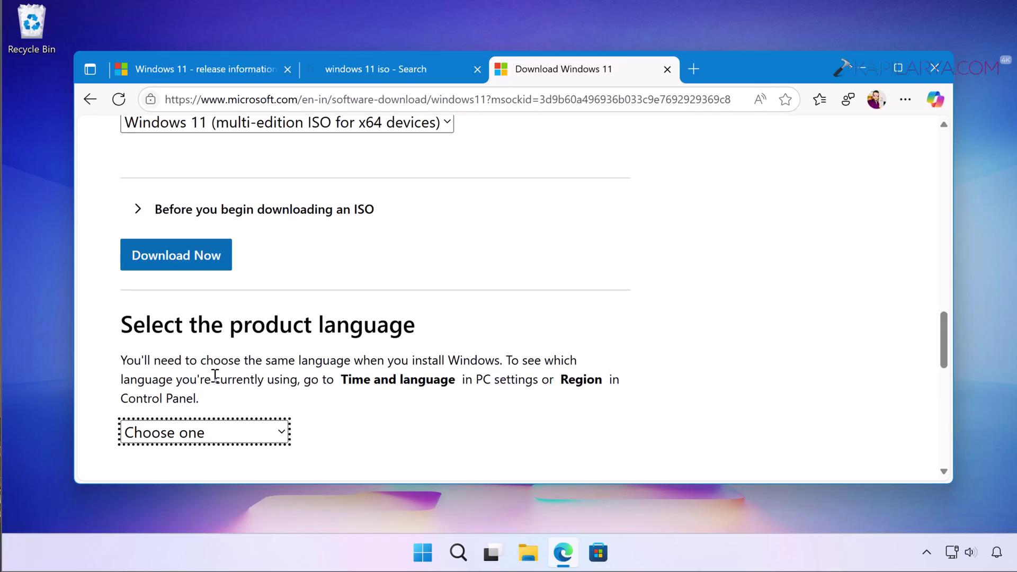
scroll(214, 375, "down", 2)
left_click(205, 360)
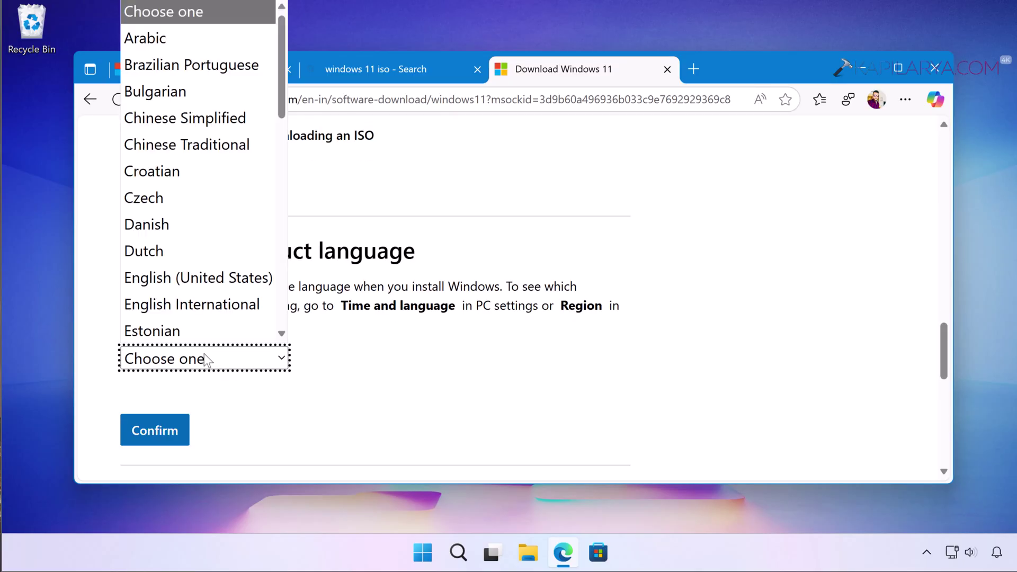
left_click(228, 286)
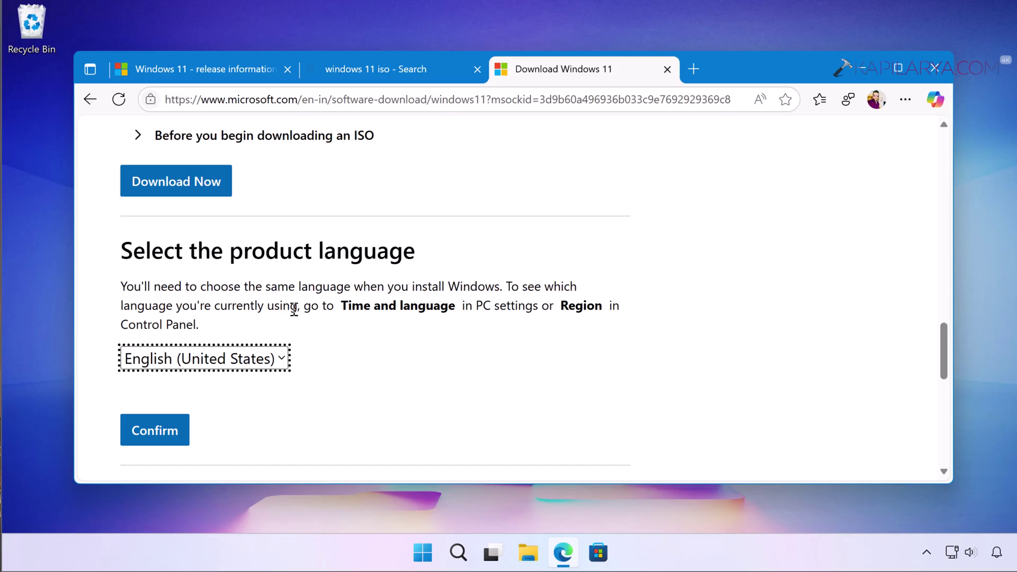
left_click_drag(305, 308, 304, 323)
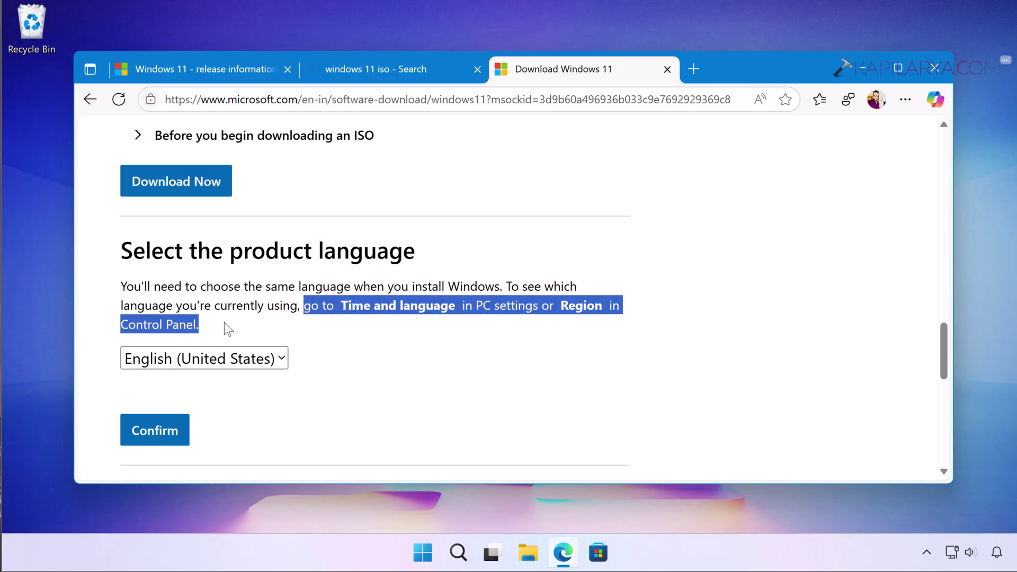
left_click(339, 335)
scroll(340, 342, "down", 1)
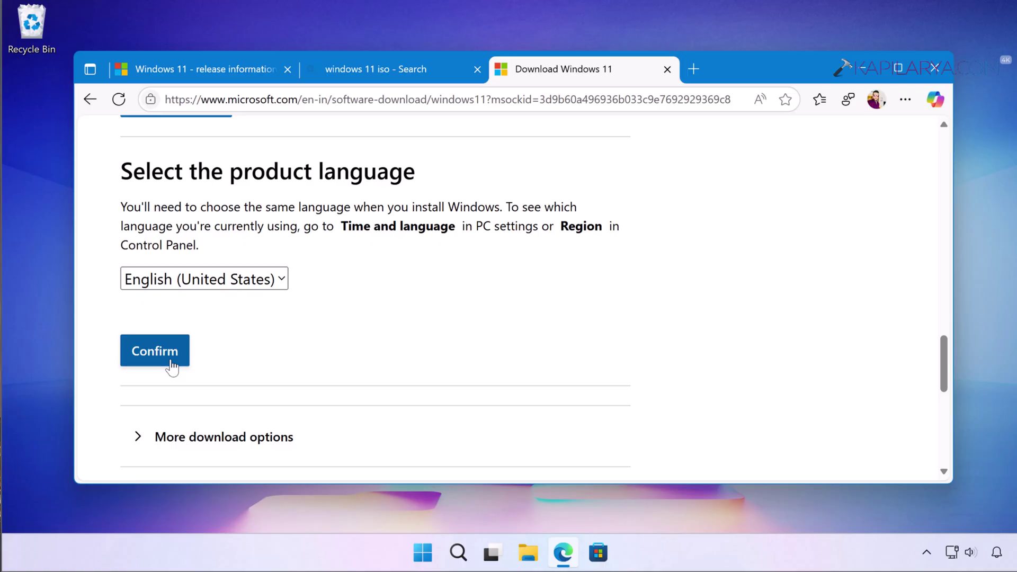
Step: Confirm English (United States) and start the 64-bit download of Win11_25H2_English_x64.iso
left_click(155, 351)
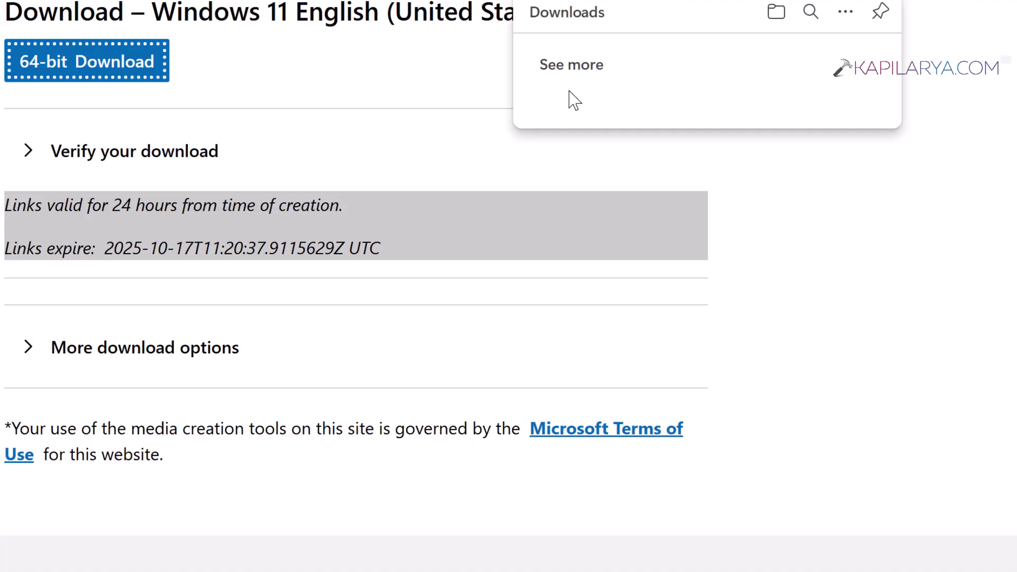
mouse_move(678, 67)
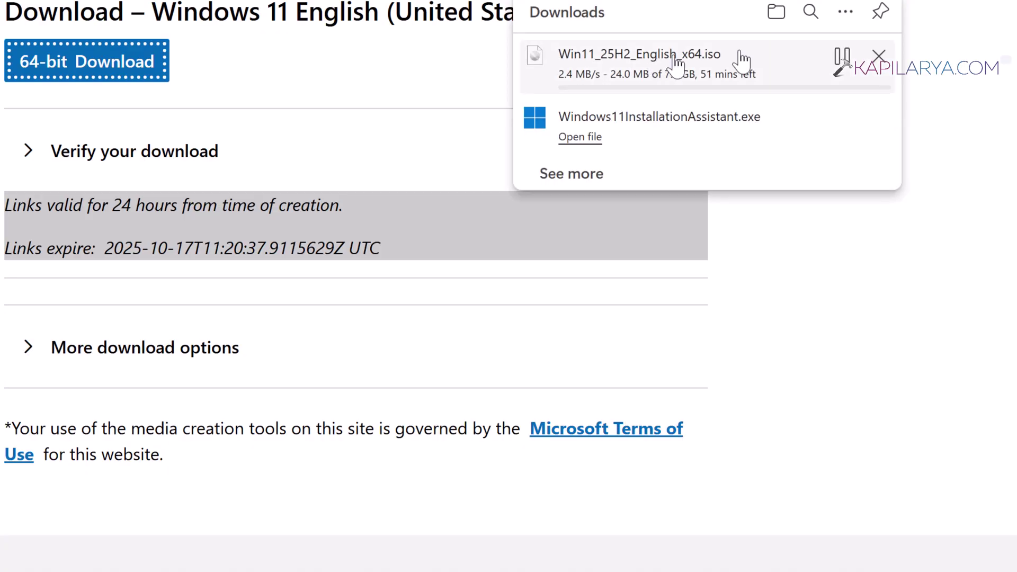